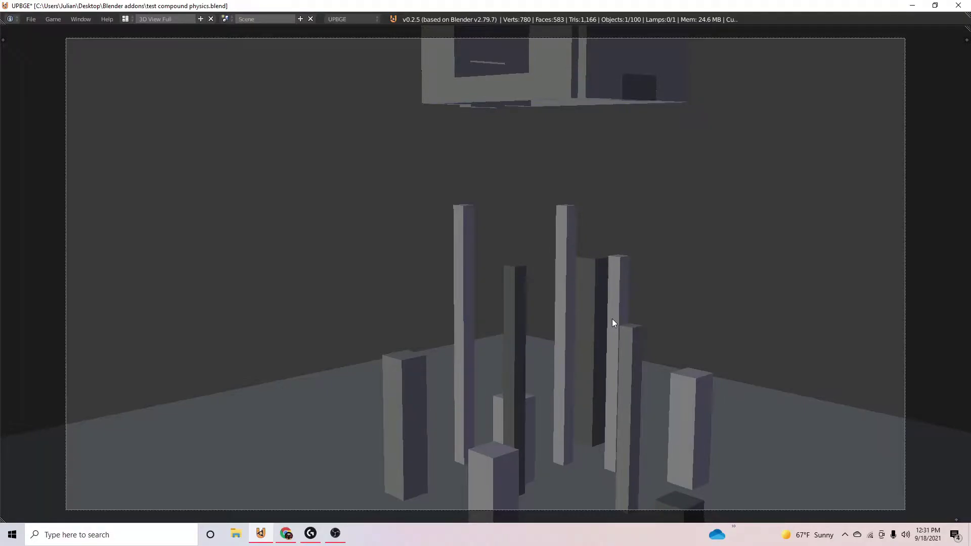
Run the finished demo game and watch the thrown spheres crumble the brick tower.
key("p")
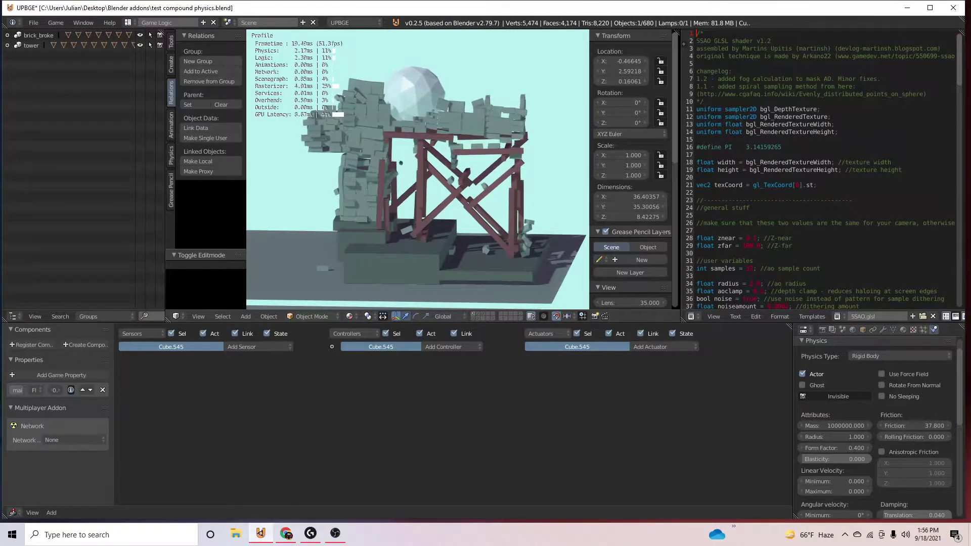
Stop the demo and add an enlarged ground plane to a new scene.
key("Escape")
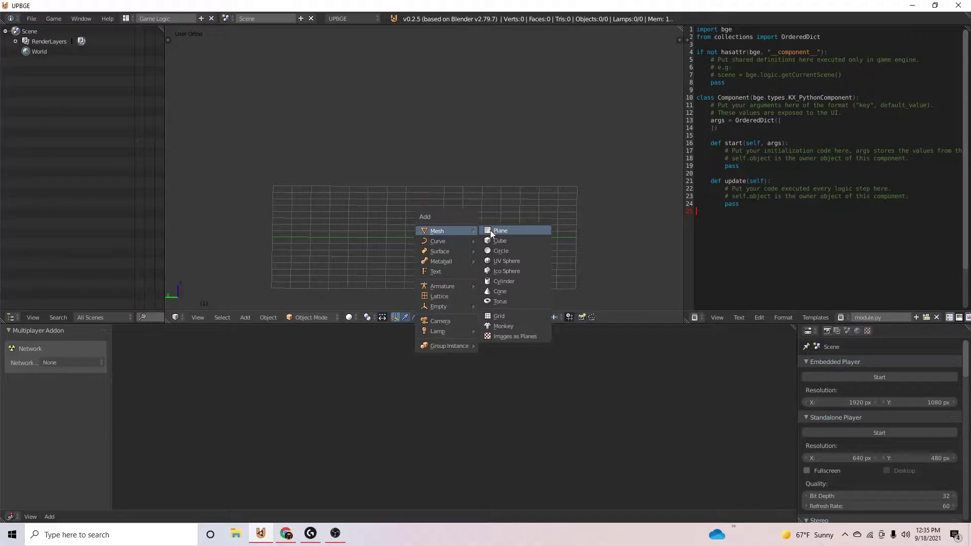
left_click(490, 230)
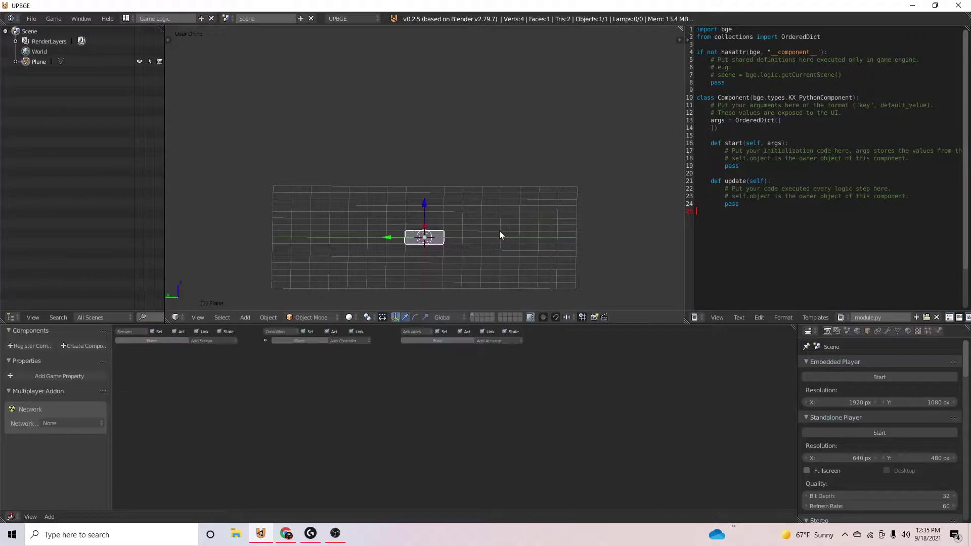
key("s")
left_click(215, 161)
middle_click_drag(419, 190, 609, 212)
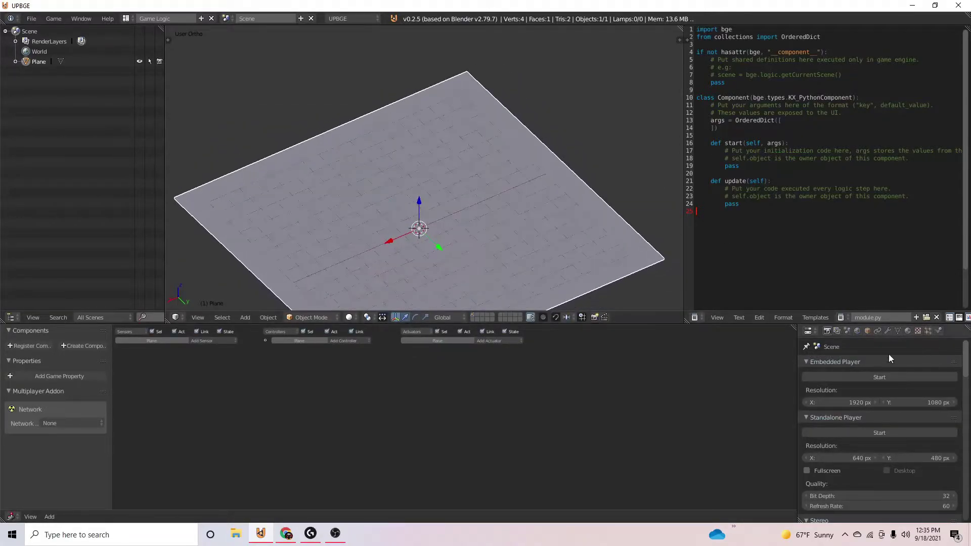
Turn on Collision Bounds for the plane in its Physics settings.
left_click(940, 330)
scroll(888, 359, "down", 5)
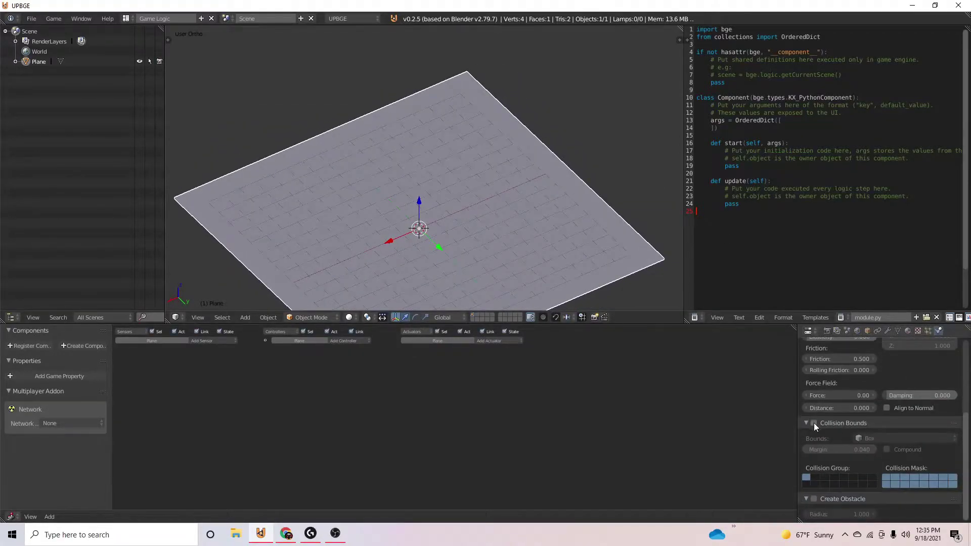
left_click(813, 422)
scroll(528, 212, "up", 4)
key("shift+a")
mouse_move(405, 254)
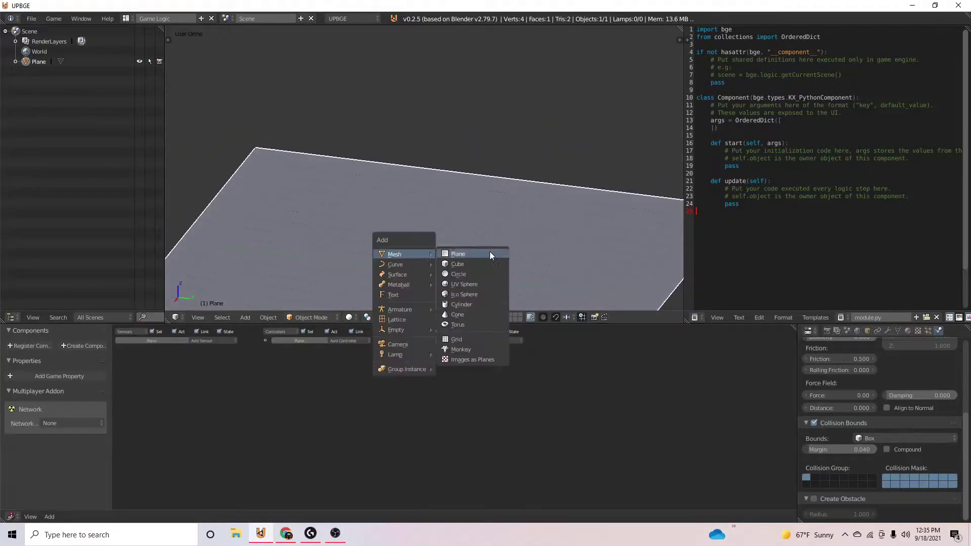
Add a UV sphere, raise it high above the floor and scale it slightly larger.
left_click(464, 284)
key("g")
key("z")
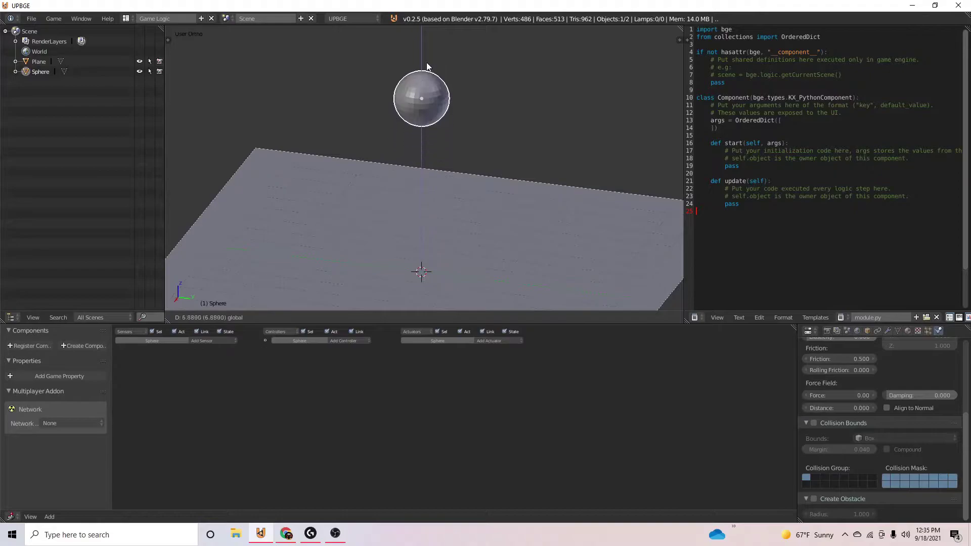
left_click(427, 63)
key("s")
left_click(479, 151)
Rename the sphere to 'main' and add a game property to it.
key("Home")
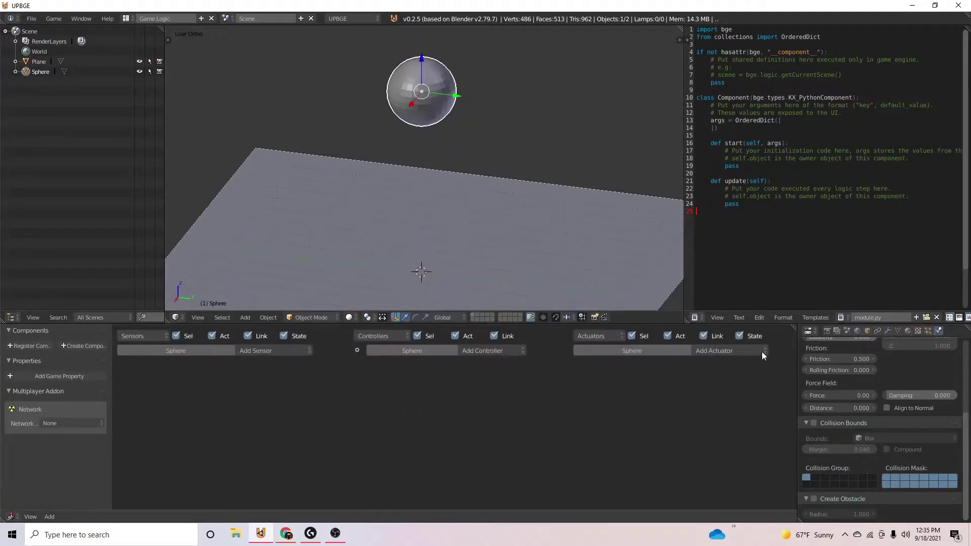
left_click(867, 330)
left_click(846, 365)
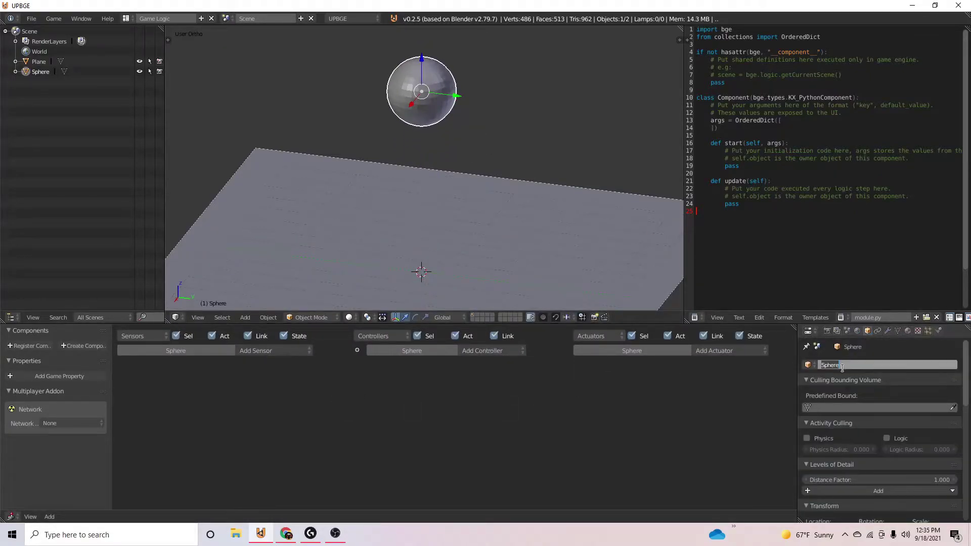
type("main")
key("Return")
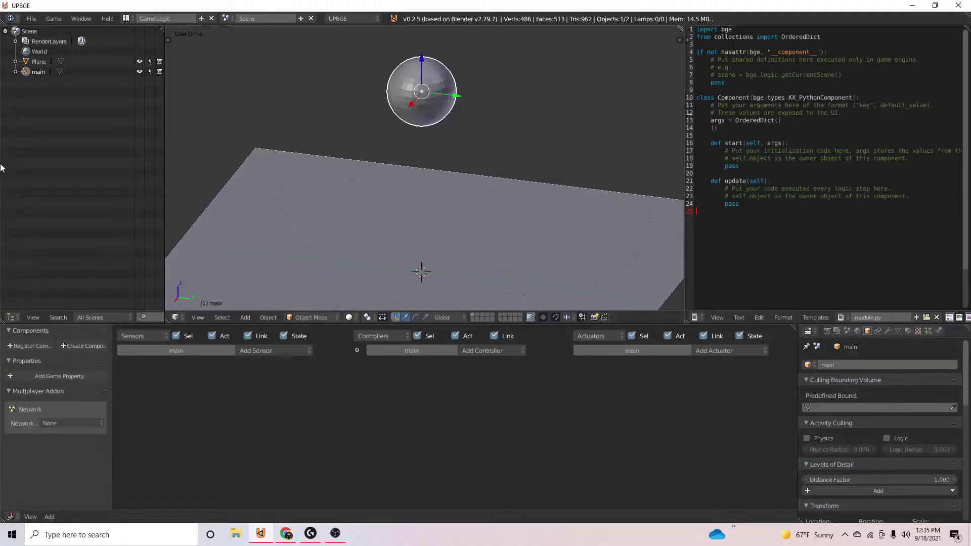
left_click(55, 377)
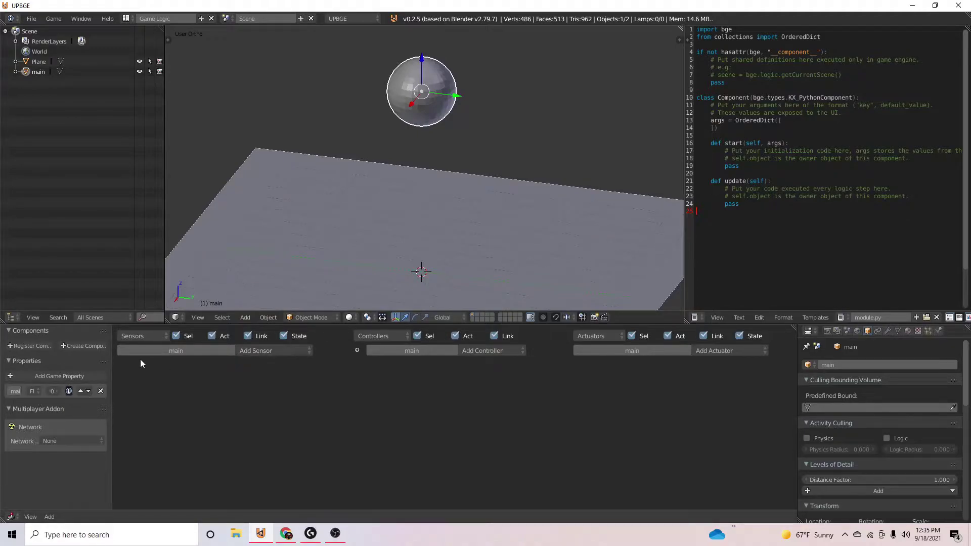
Make the main sphere a Rigid Body with compound Convex Hull collision bounds.
middle_click_drag(368, 254, 471, 251)
scroll(909, 390, "down", 5)
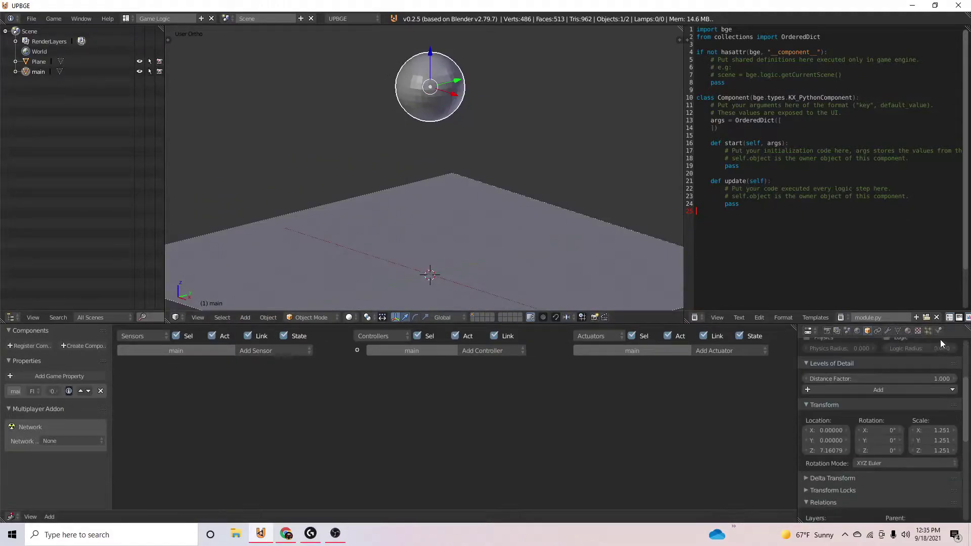
left_click(939, 331)
left_click(905, 377)
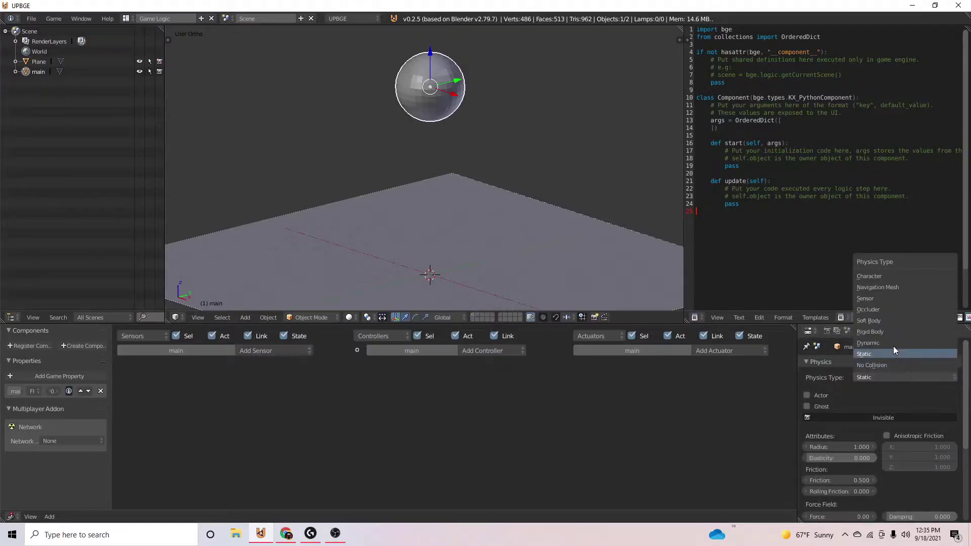
left_click(897, 334)
scroll(850, 472, "down", 6)
scroll(865, 496, "down", 4)
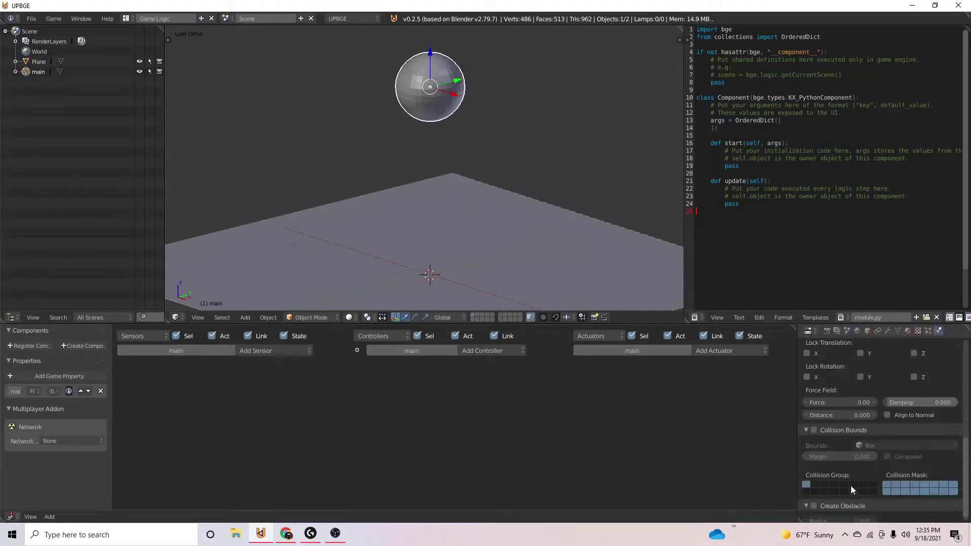
left_click(813, 429)
left_click(897, 445)
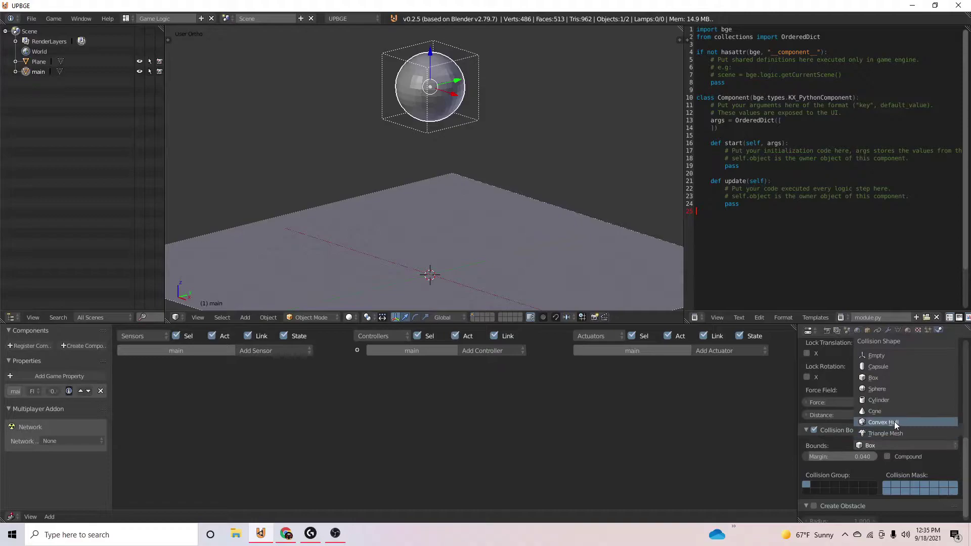
left_click(875, 423)
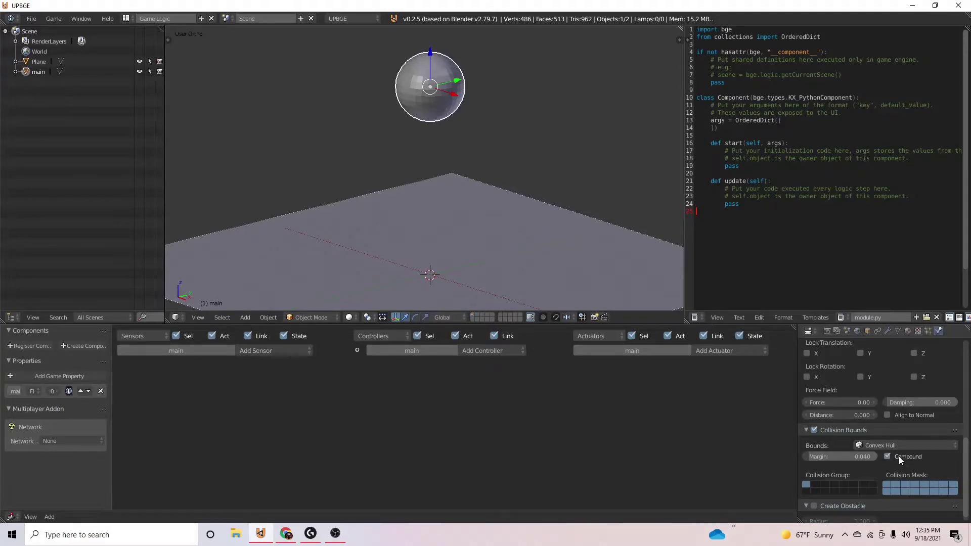
middle_click_drag(428, 181, 563, 178)
Test-run the game, then add a Sun lamp and rotate it to tilt its light.
key("p")
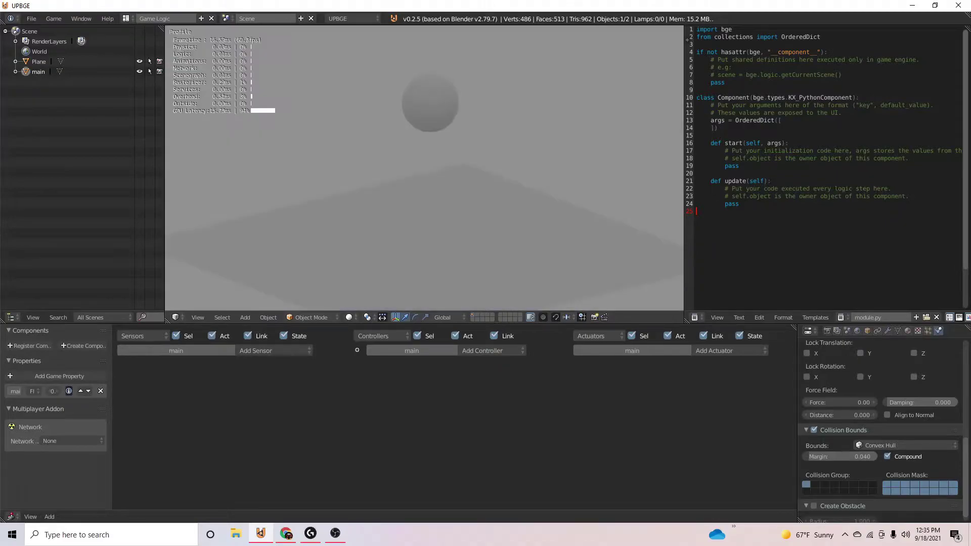
key("Escape")
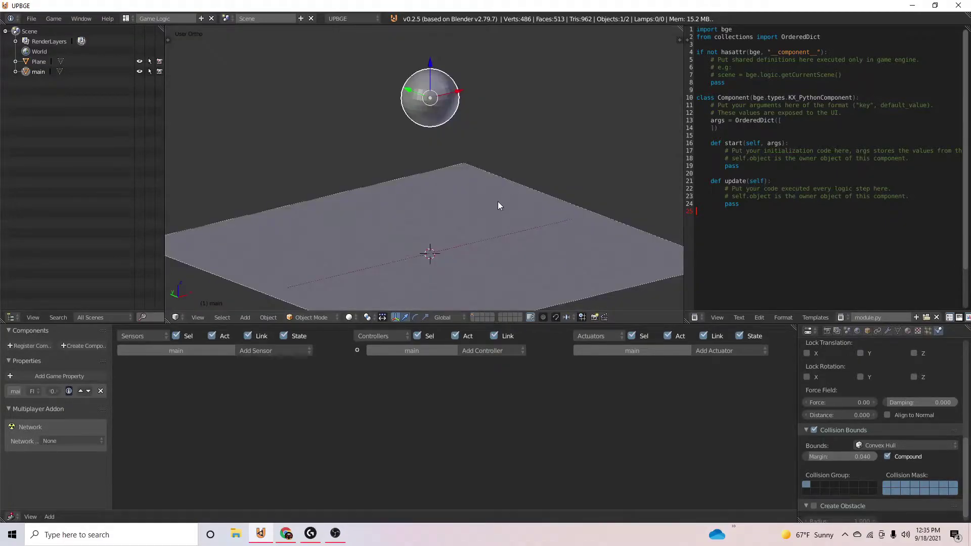
key("shift+a")
mouse_move(483, 278)
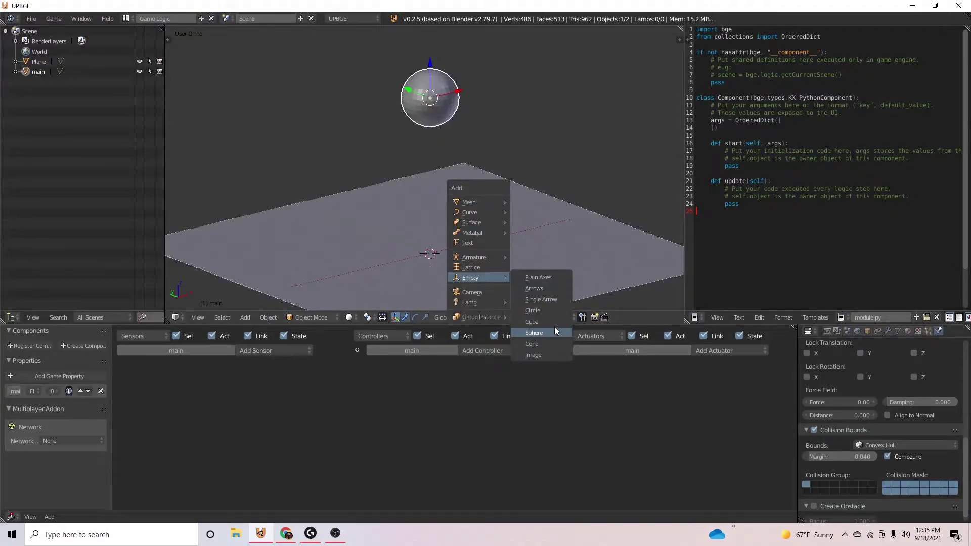
mouse_move(479, 302)
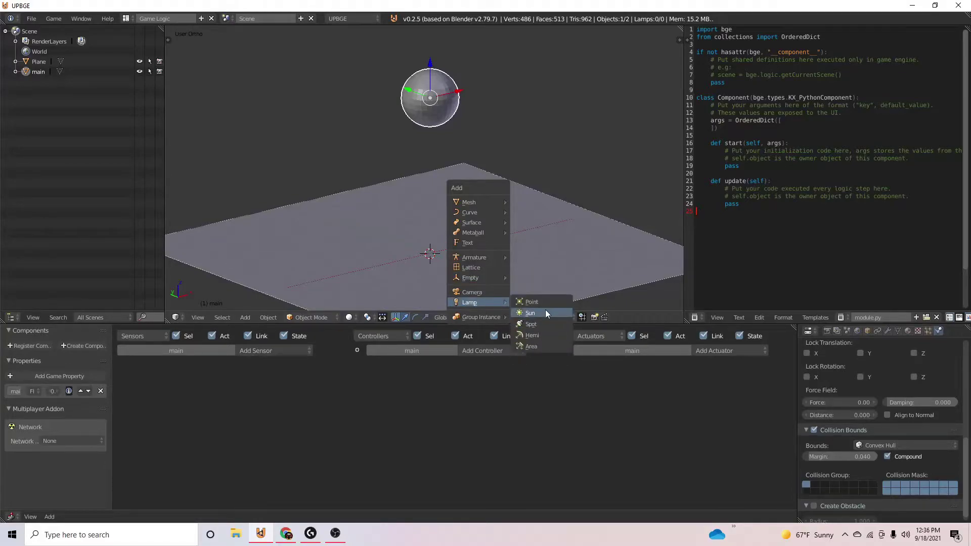
left_click(545, 314)
key("r")
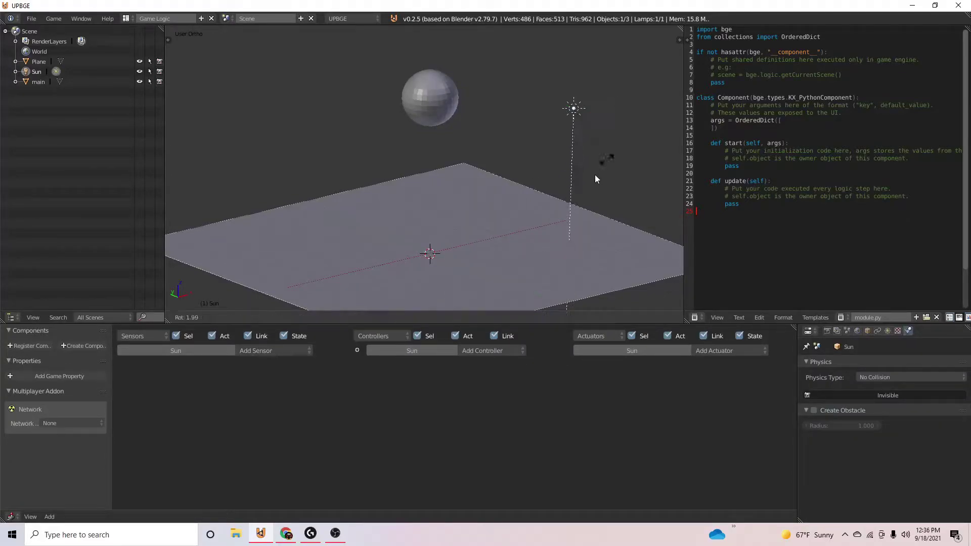
left_click(548, 181)
Rerun the game to check the sun-lit scene.
key("p")
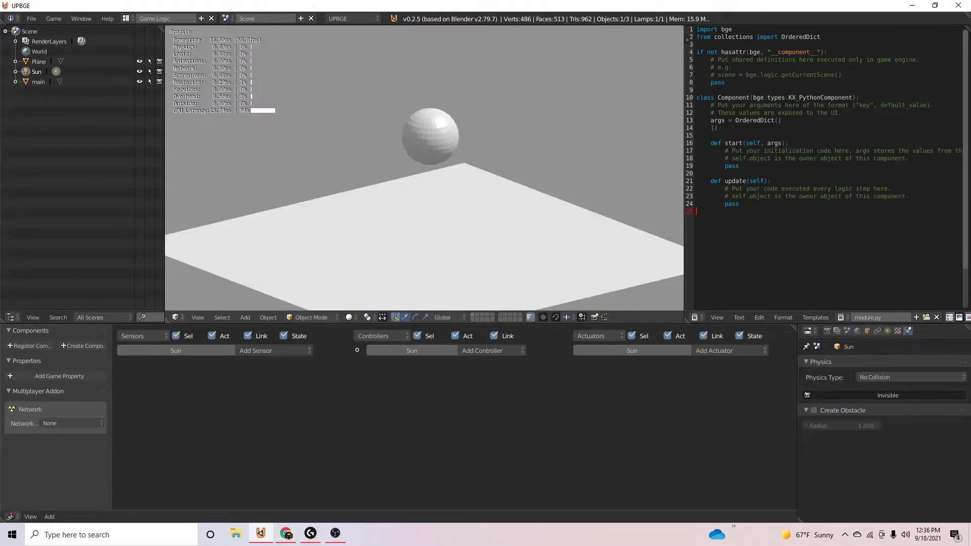
key("Escape")
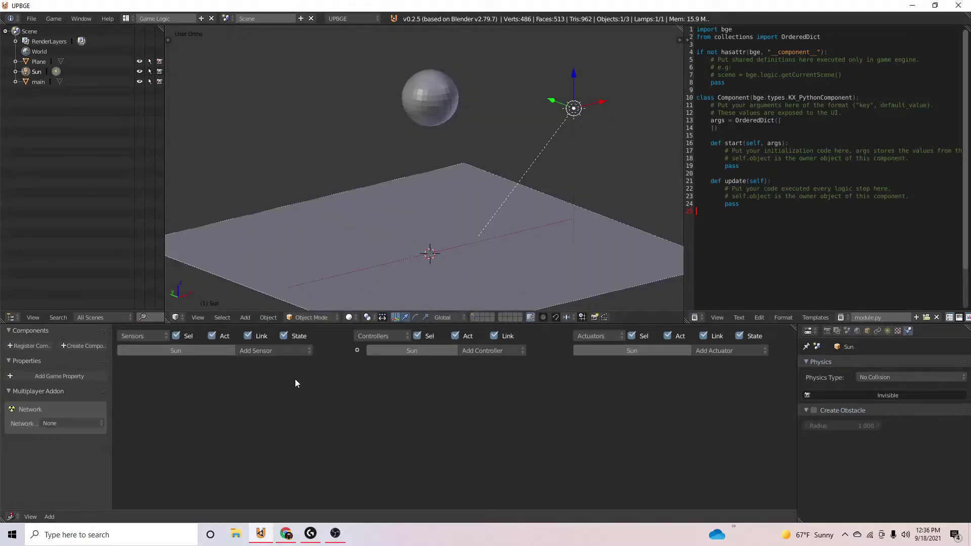
scroll(267, 383, "up", 2)
left_click(326, 360)
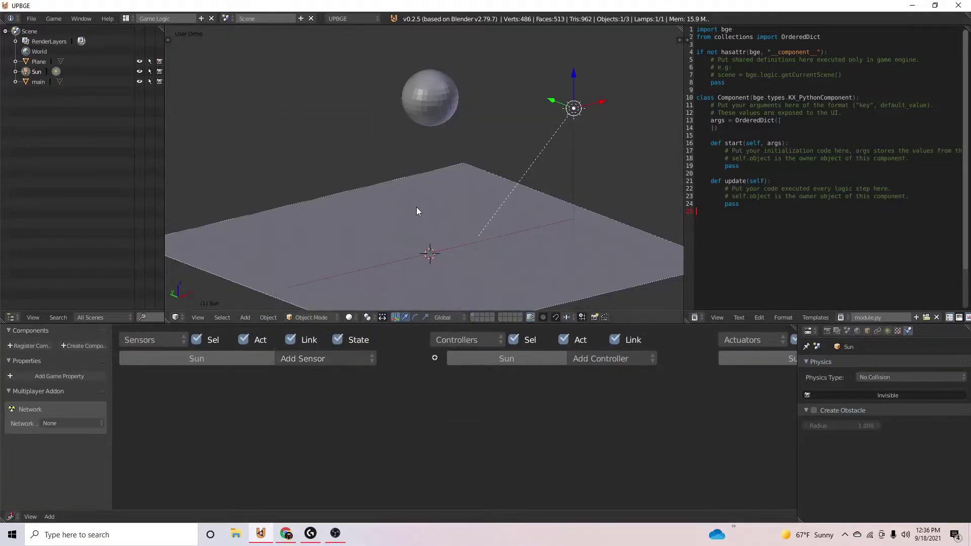
key("shift+a")
Add a cube and raise it above the floor.
mouse_move(427, 135)
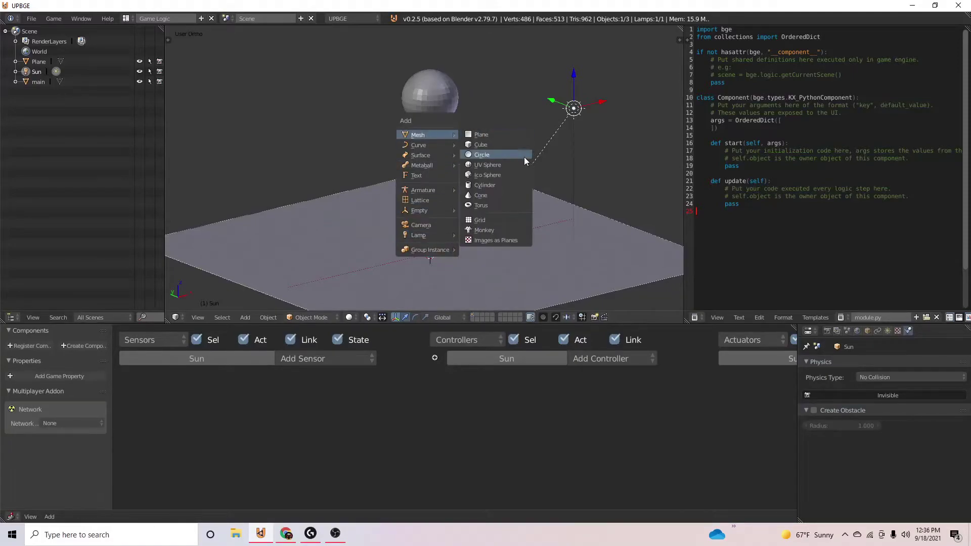
left_click(506, 144)
middle_click_drag(508, 142, 418, 253)
left_click_drag(419, 254, 436, 188)
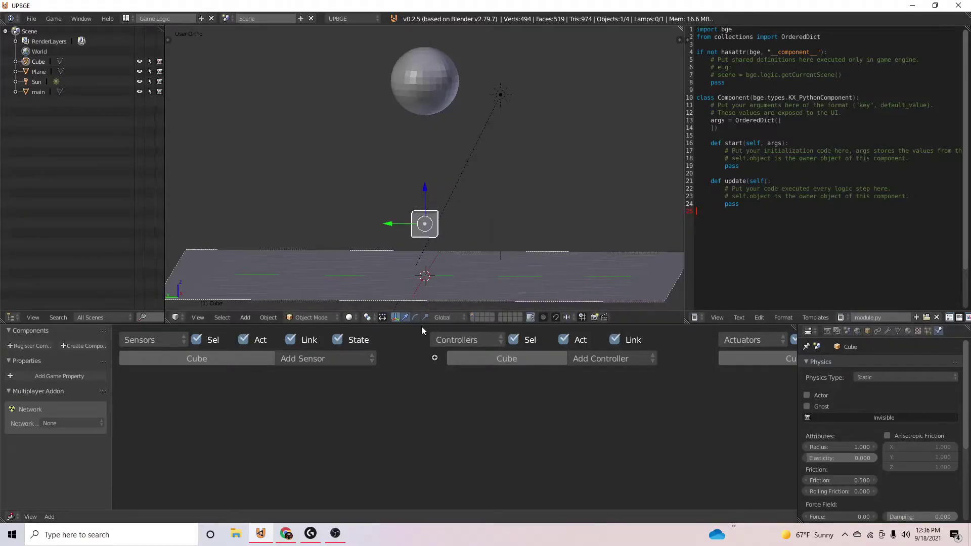
Give the cube a Collision sensor filtered on property 'main'.
left_click(286, 364)
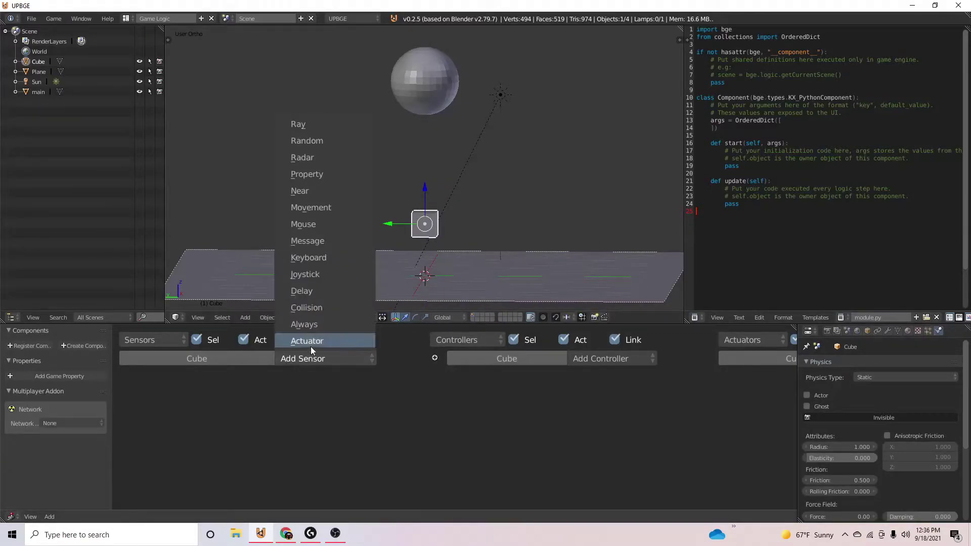
left_click(321, 306)
left_click(277, 434)
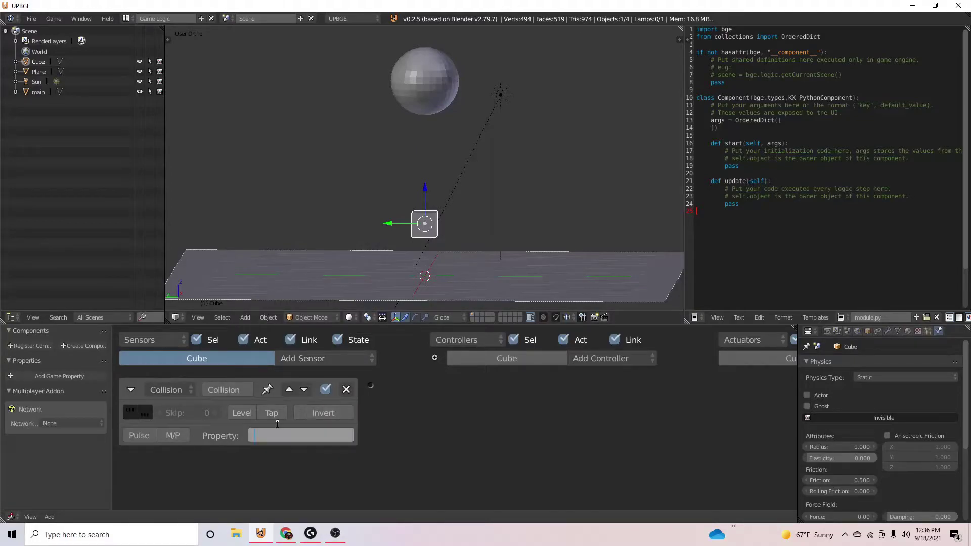
type("main")
key("Return")
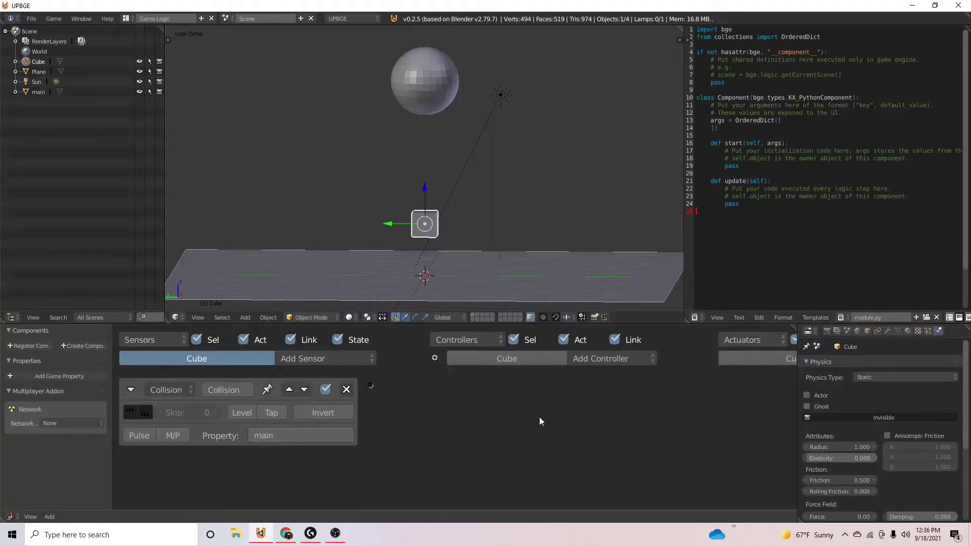
Wire the Collision sensor to a Parent actuator with 'main' as the parent object.
scroll(541, 404, "right", 5, "ctrl")
left_click(752, 357)
left_click(749, 184)
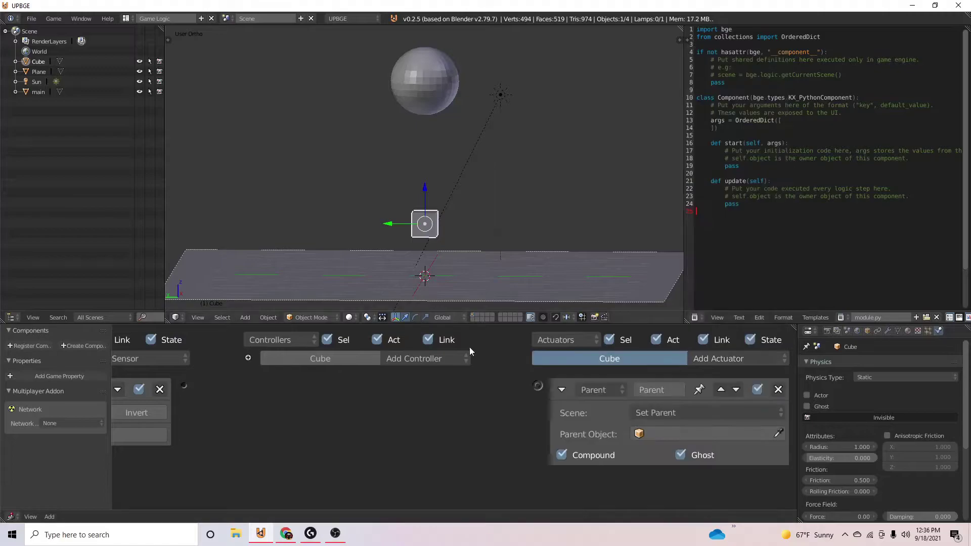
left_click_drag(362, 407, 538, 387)
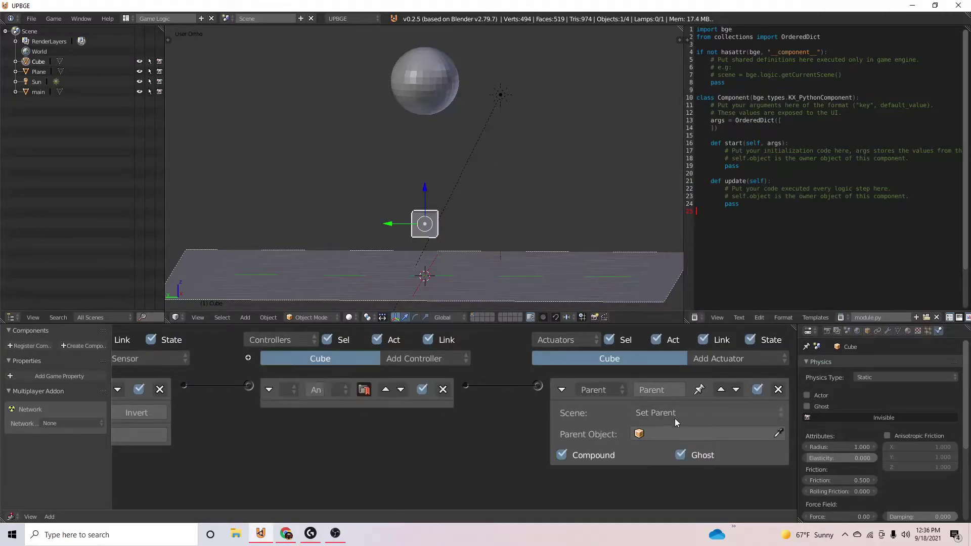
left_click(430, 86)
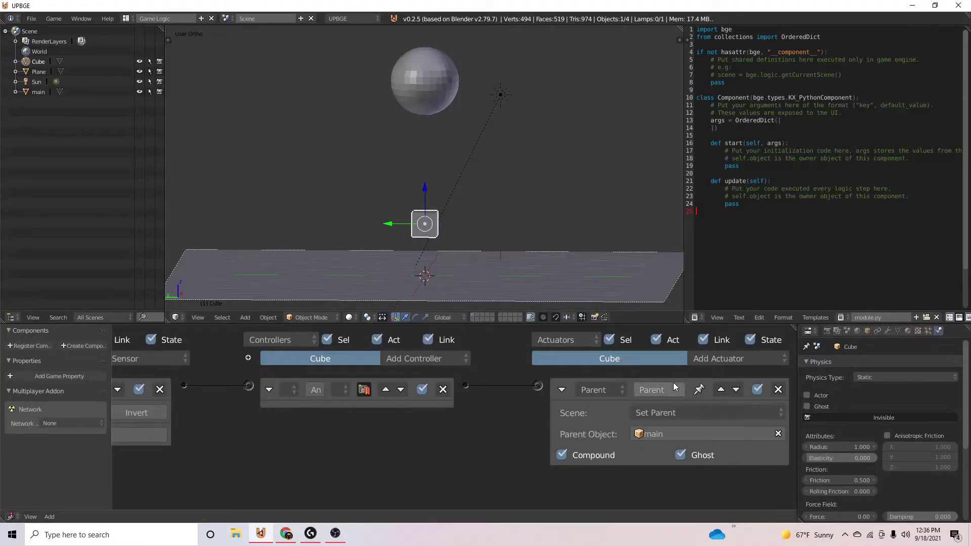
key("p")
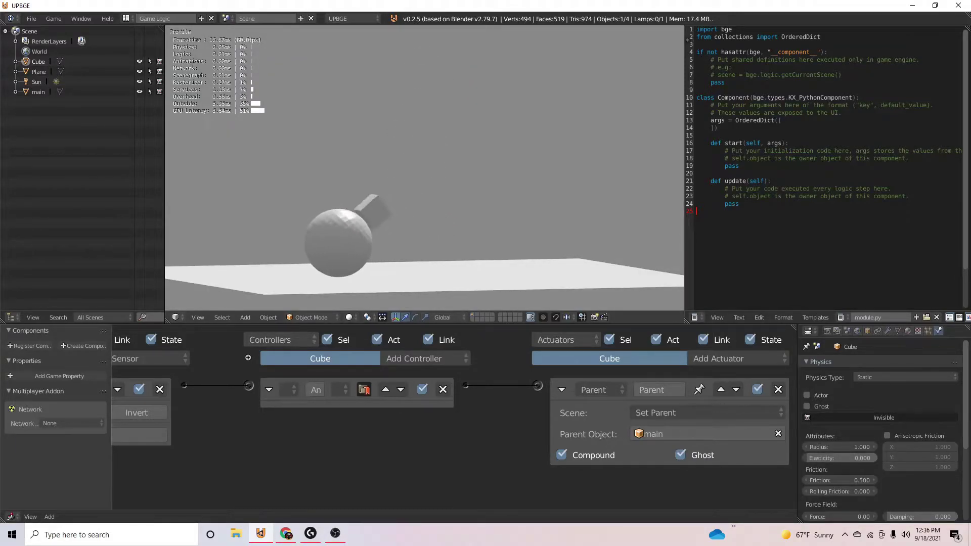
key("Escape")
key("p")
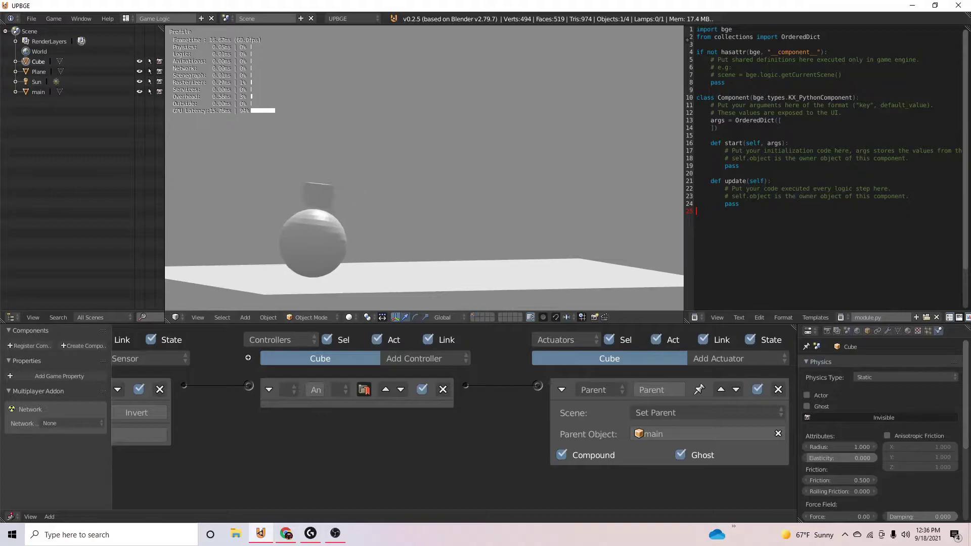
key("Escape")
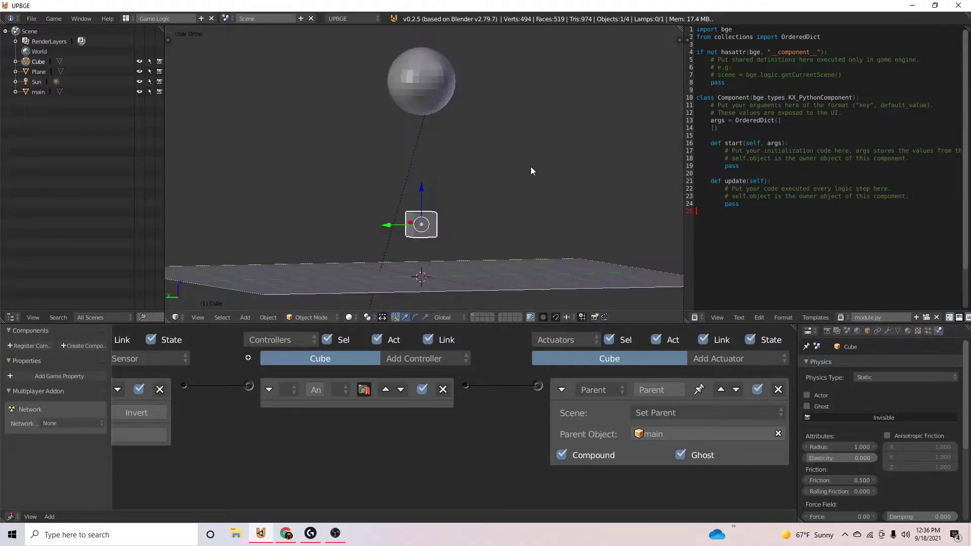
Apply the main sphere's scale with Ctrl+A, then play to test the drop onto the cube.
right_click(429, 81)
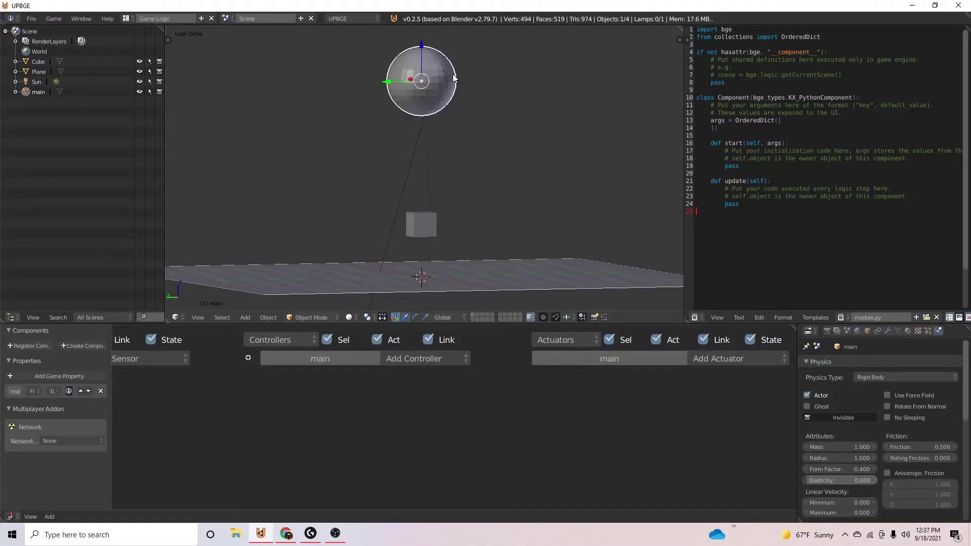
key("ctrl+a")
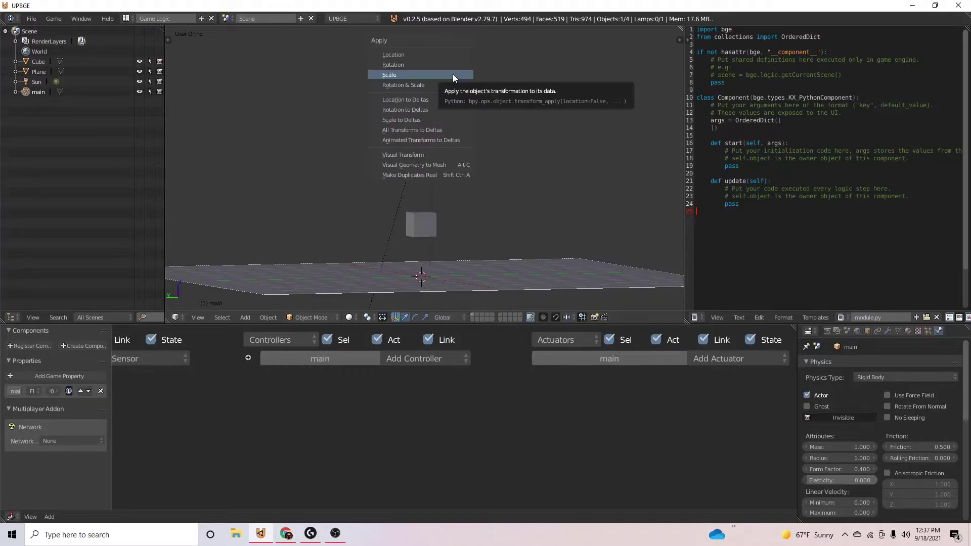
left_click(453, 75)
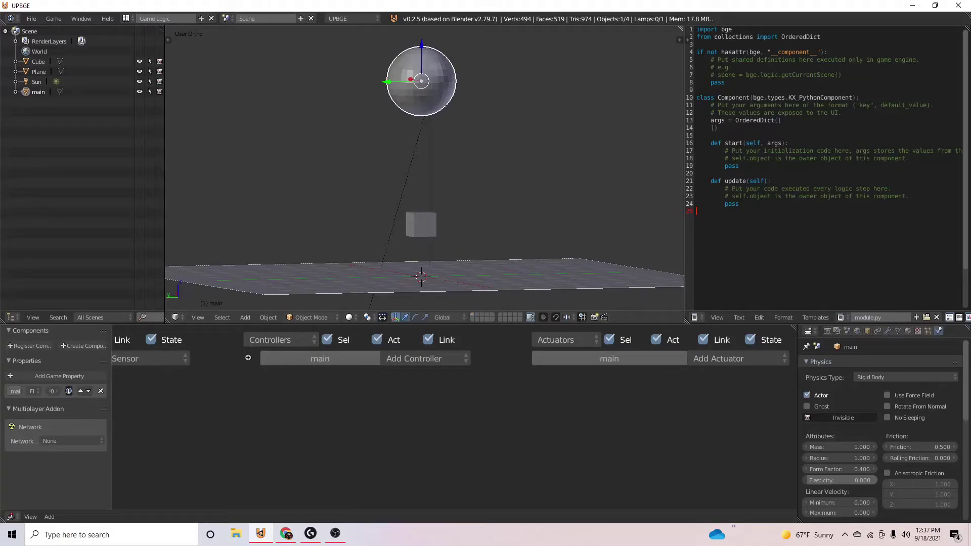
key("p")
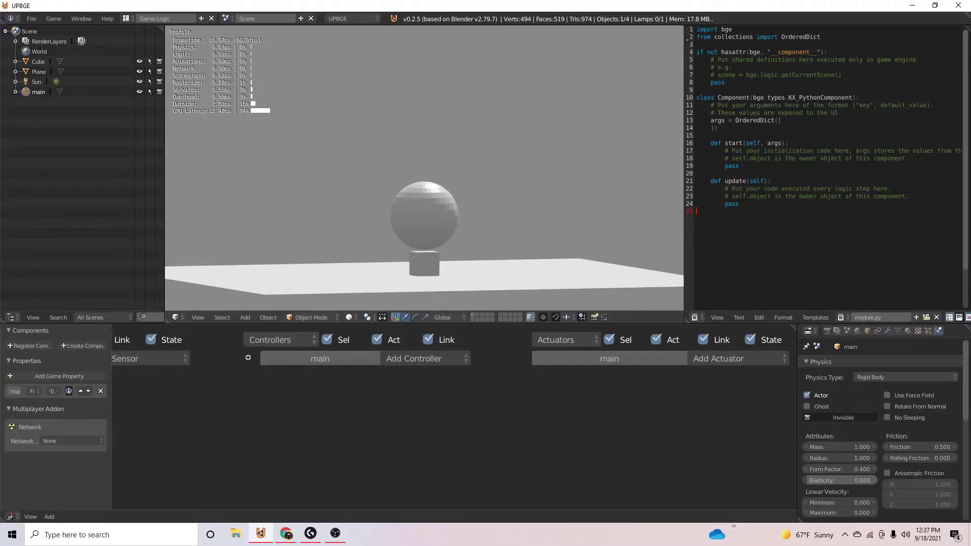
Stop the game and add a Delay sensor of 100 to the Cube.
key("Escape")
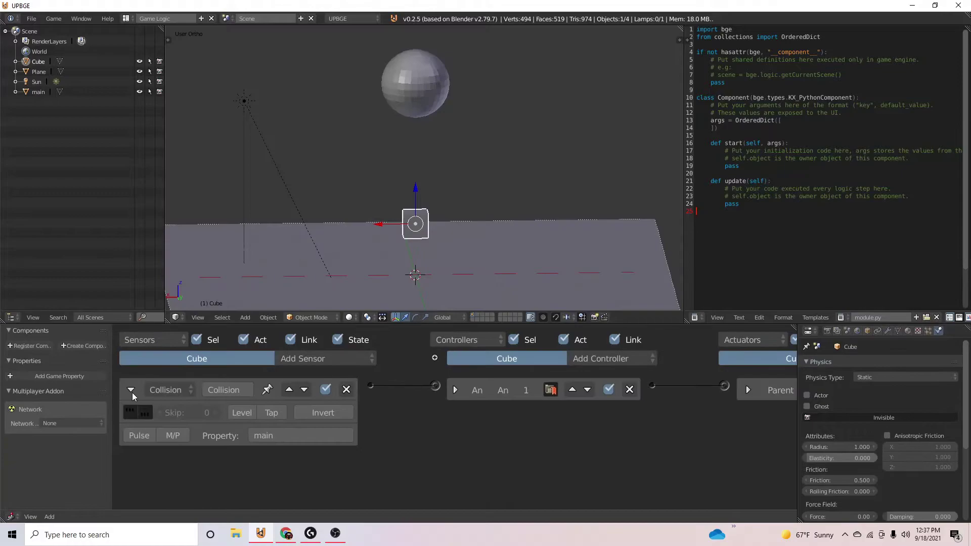
left_click(130, 389)
left_click(311, 355)
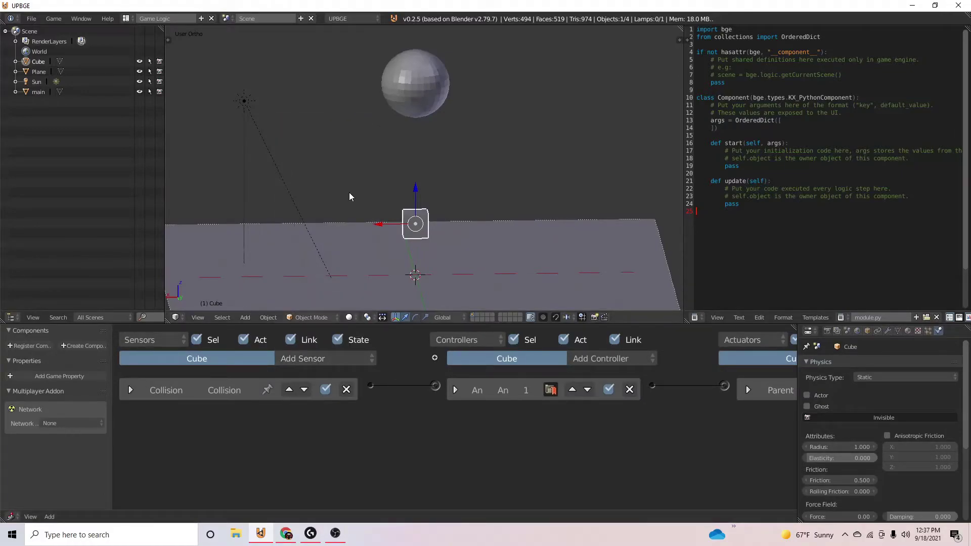
left_click(312, 357)
left_click(303, 290)
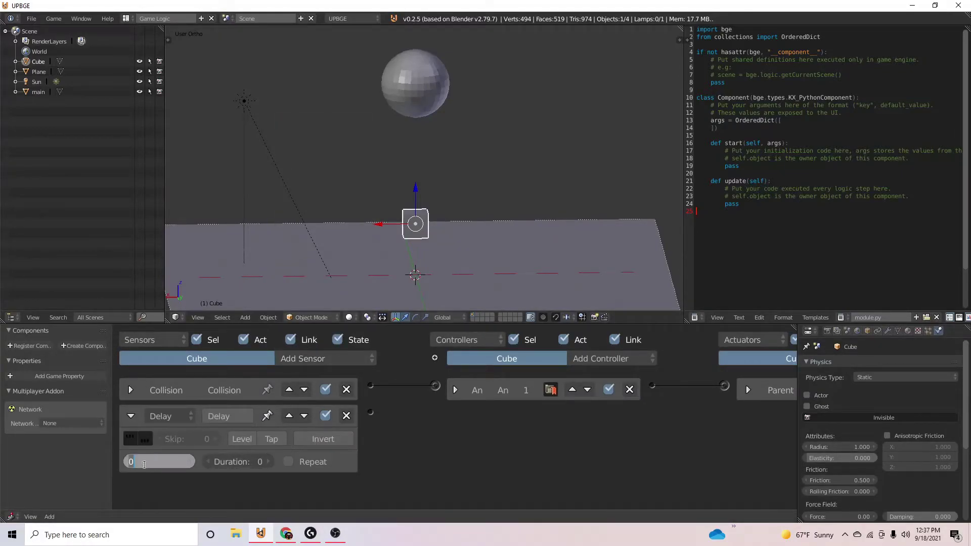
key("Return")
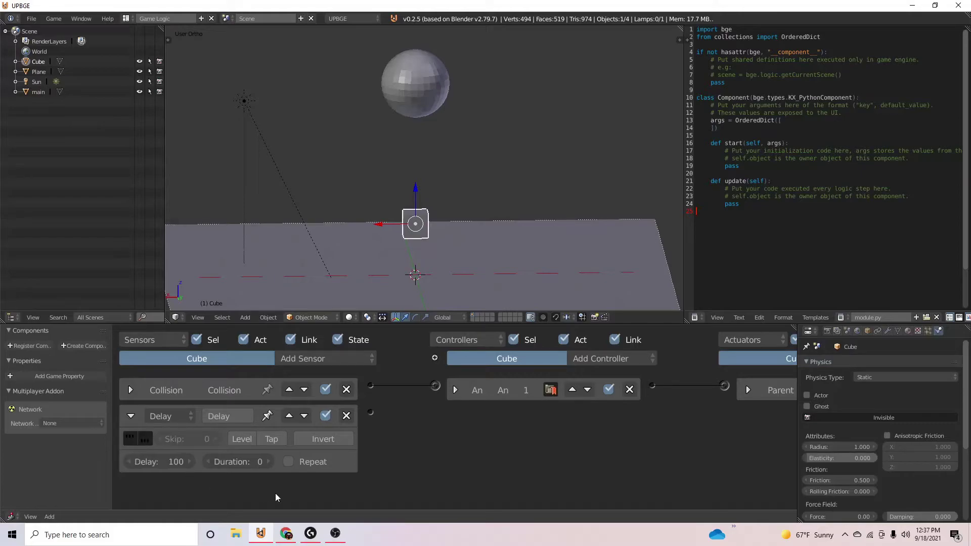
left_click(131, 415)
Wire the Delay sensor to a Remove Parent actuator and make the Cube a rigid body.
middle_click_drag(529, 398, 377, 423)
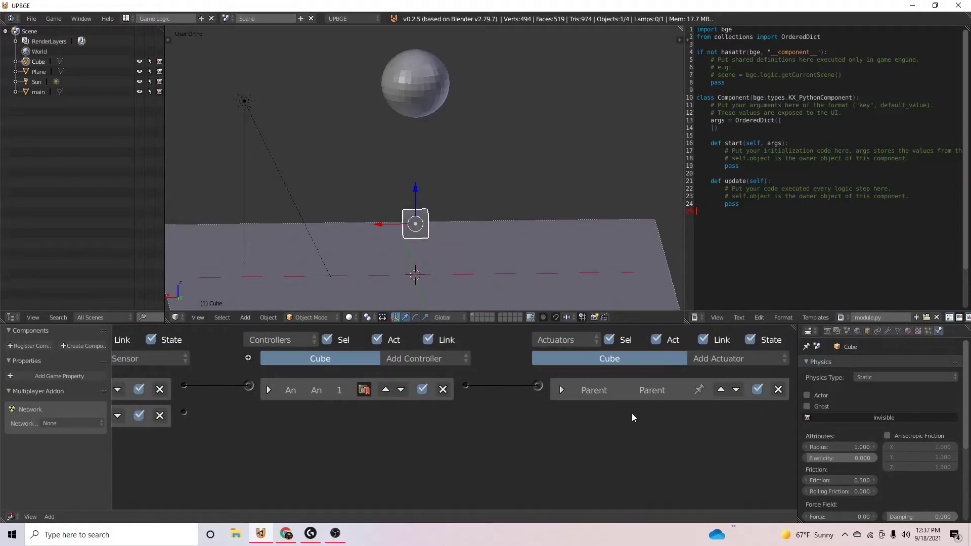
left_click(741, 360)
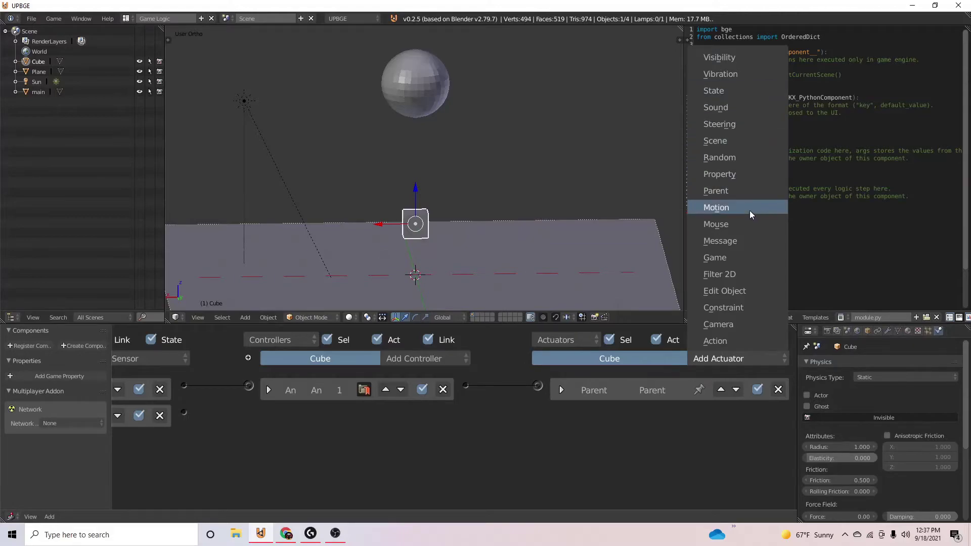
left_click(752, 191)
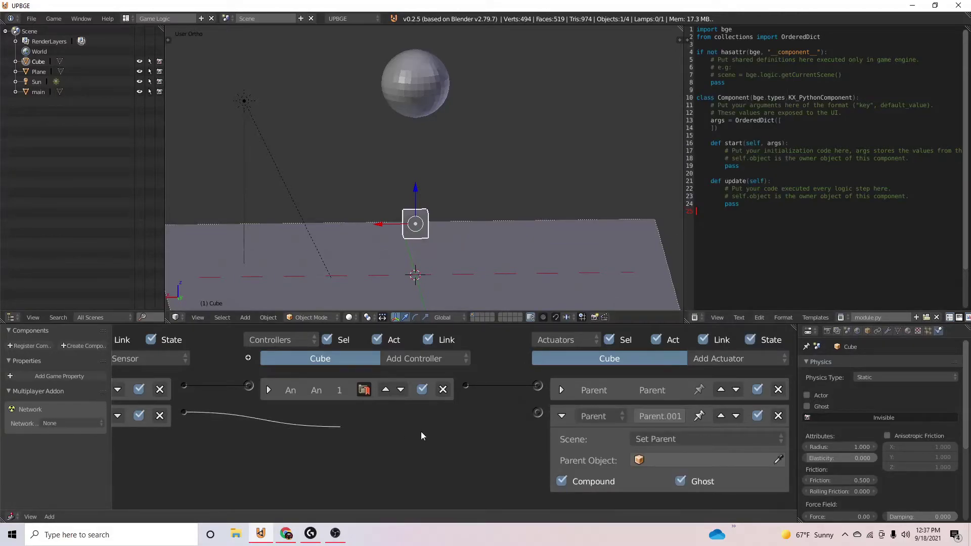
left_click_drag(421, 432, 537, 413)
left_click(669, 437)
left_click(696, 403)
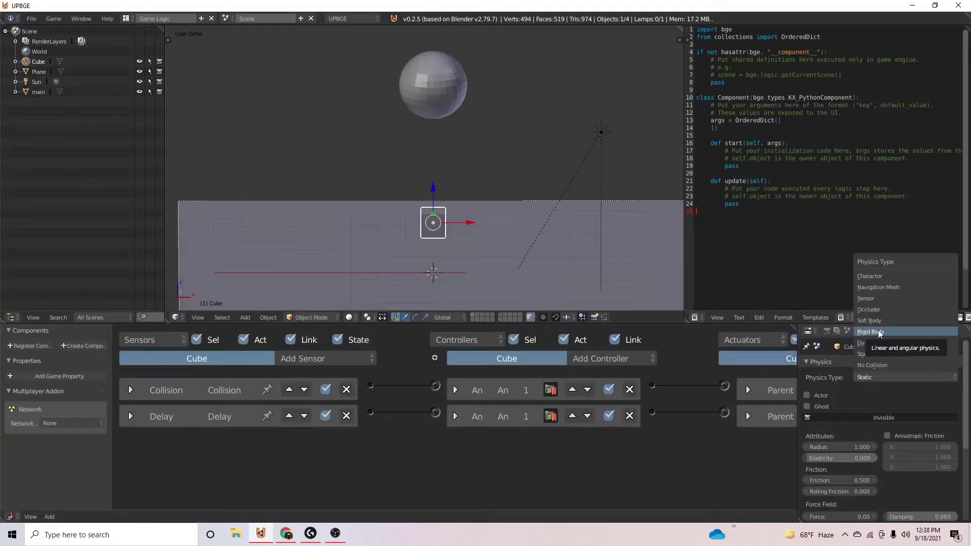
left_click(880, 335)
Enable Box collision bounds on the Cube and test-run the game.
scroll(859, 424, "down", 8)
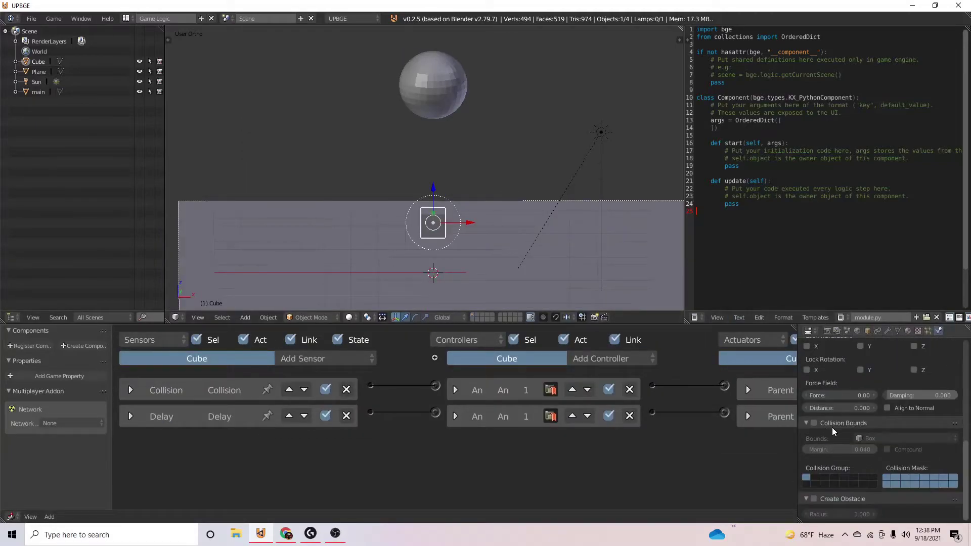
left_click(814, 423)
middle_click_drag(495, 253, 524, 205)
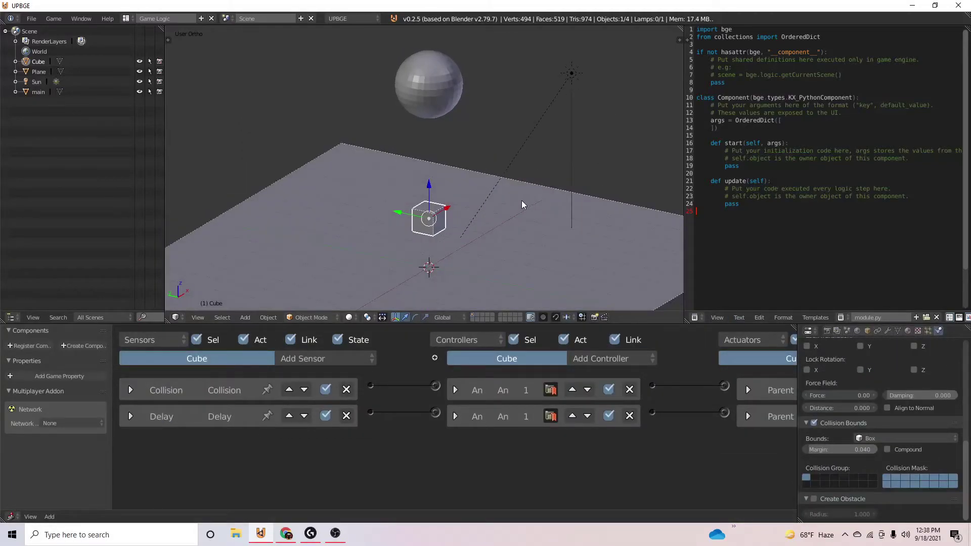
key("p")
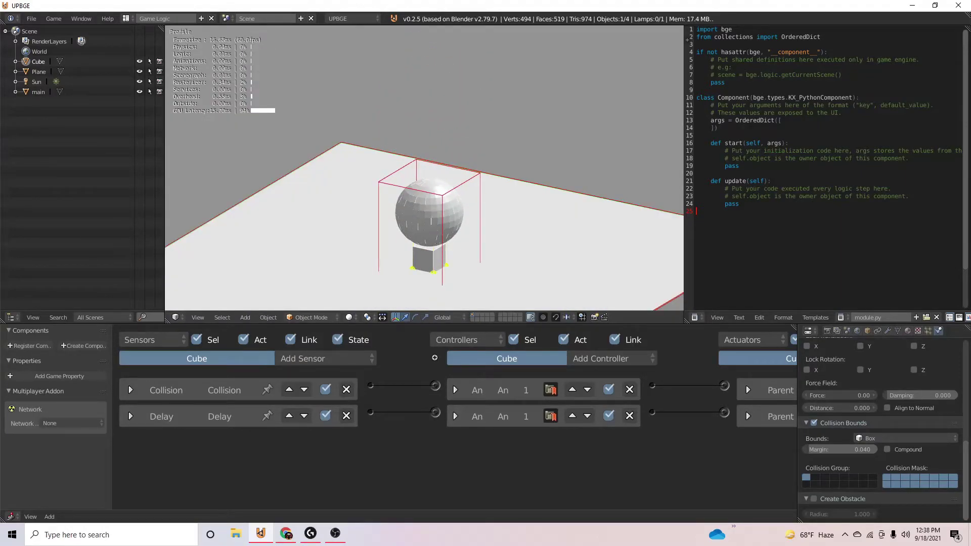
key("Escape")
Duplicate the Cube three times, stacking the copies up toward the sphere.
middle_click_drag(445, 243, 445, 222)
key("shift+d")
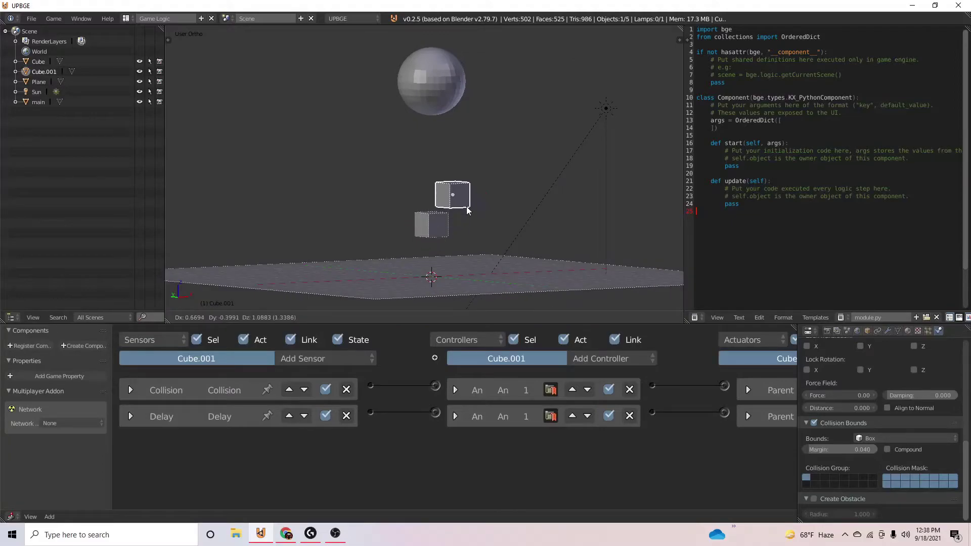
left_click(468, 211)
key("shift+d")
left_click(441, 181)
key("shift+d")
left_click(461, 155)
middle_click_drag(461, 154, 413, 184)
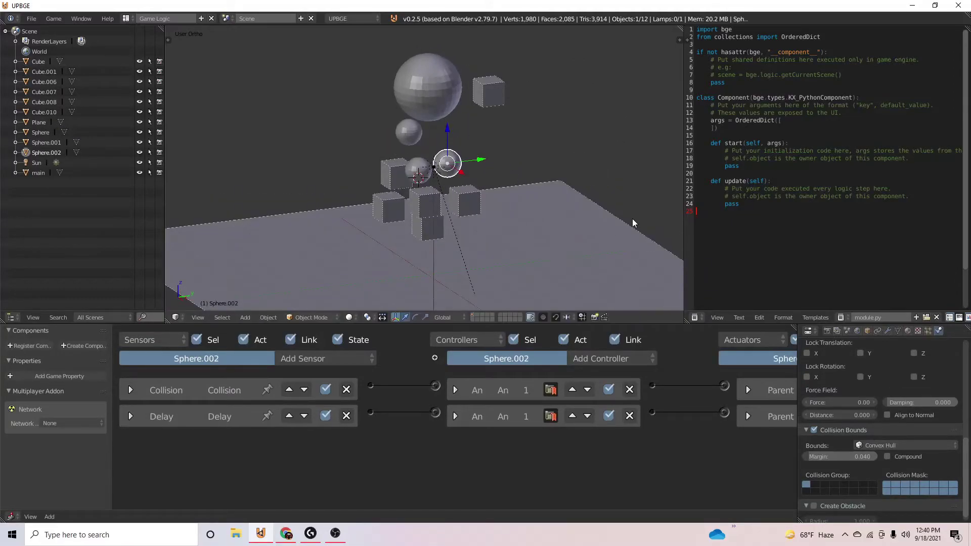
middle_click_drag(630, 219, 433, 223)
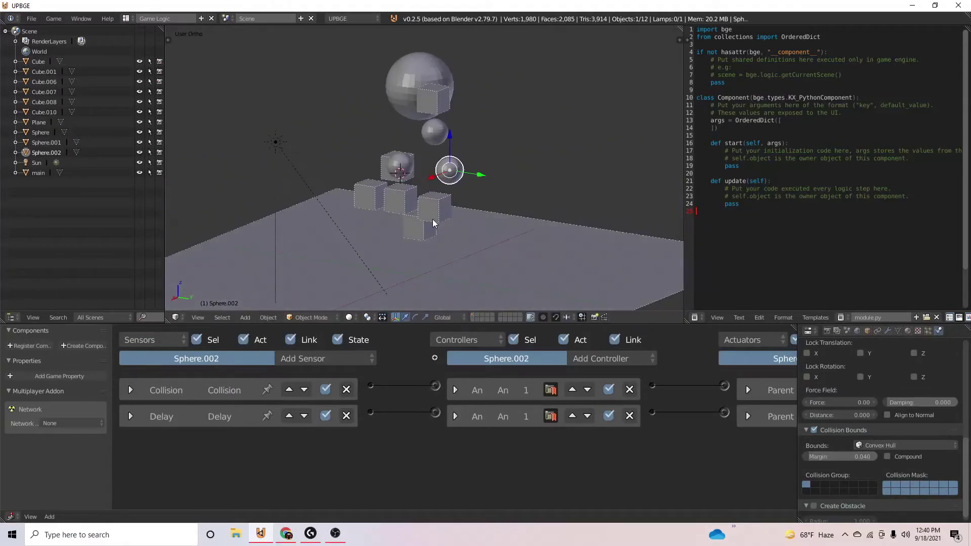
Duplicate the sphere twice, placing the copies beside the cube stack.
key("shift+d")
left_click(369, 278)
middle_click_drag(481, 254, 626, 251)
key("shift+d")
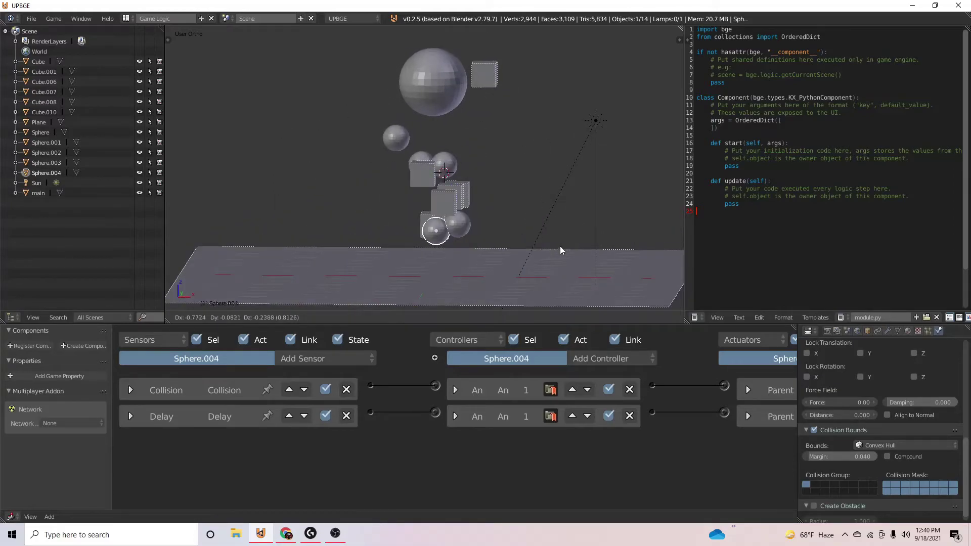
left_click(555, 255)
Test the crumble twice, then run the test compound physics.blend game.
key("p")
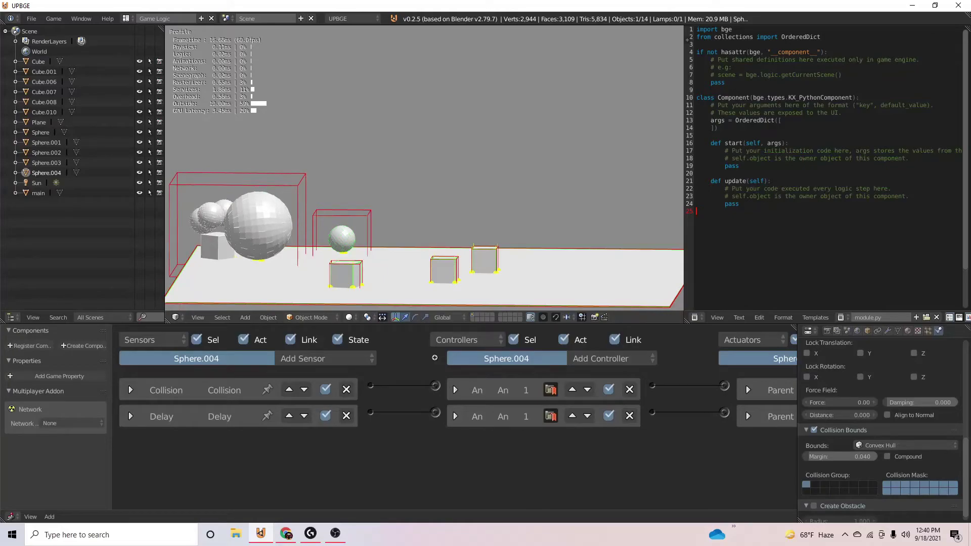
key("Escape")
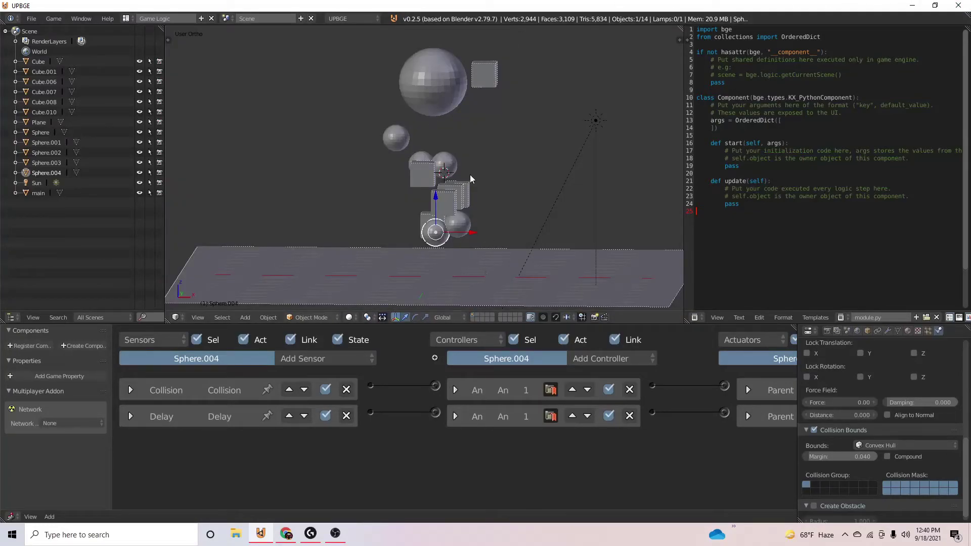
key("p")
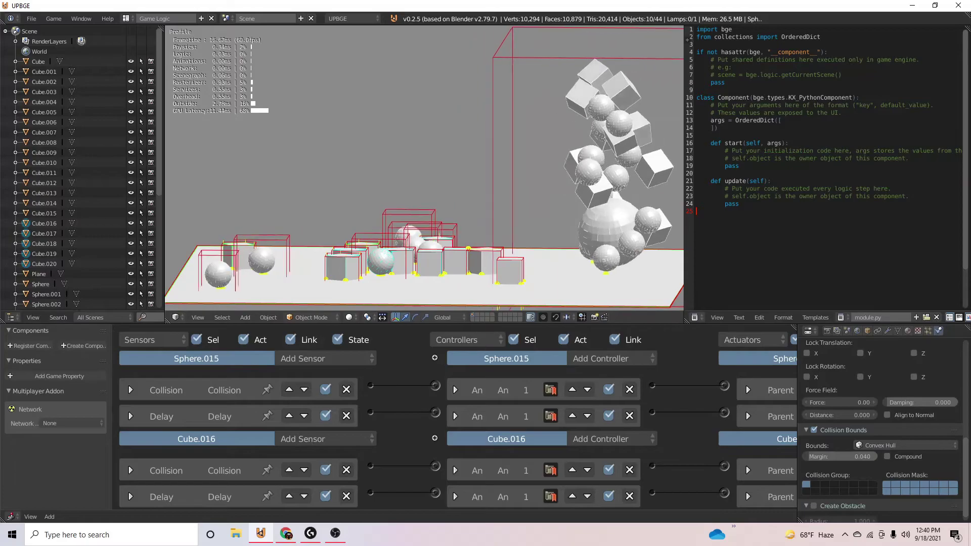
key("Escape")
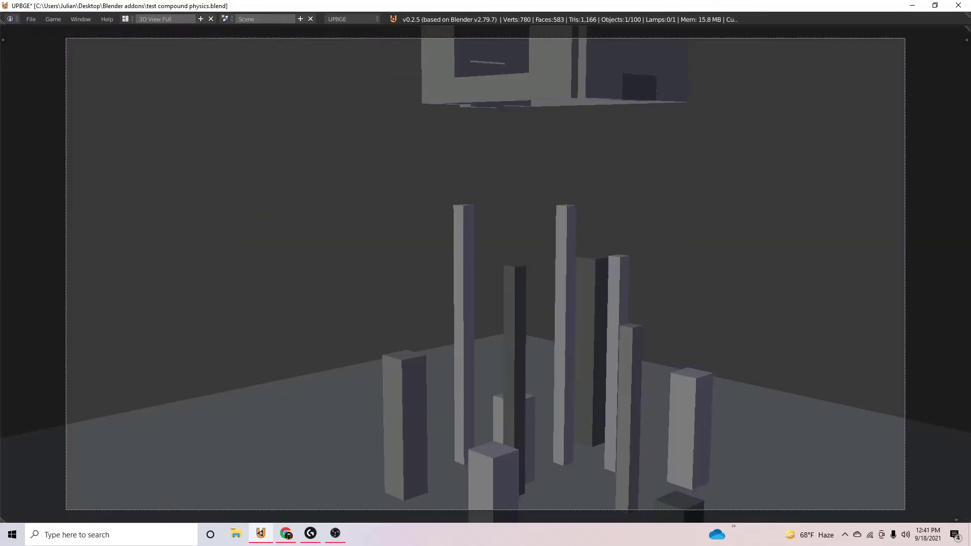
key("p")
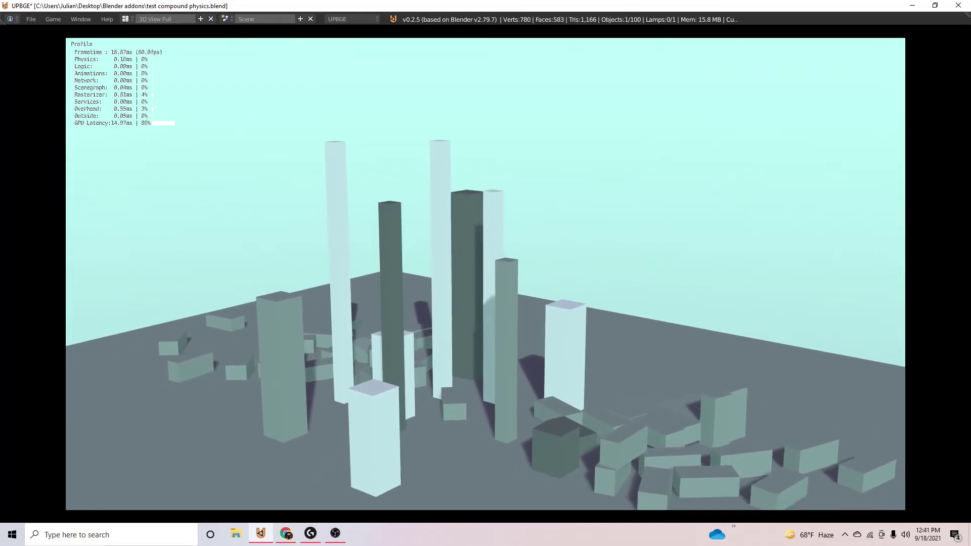
key("Escape")
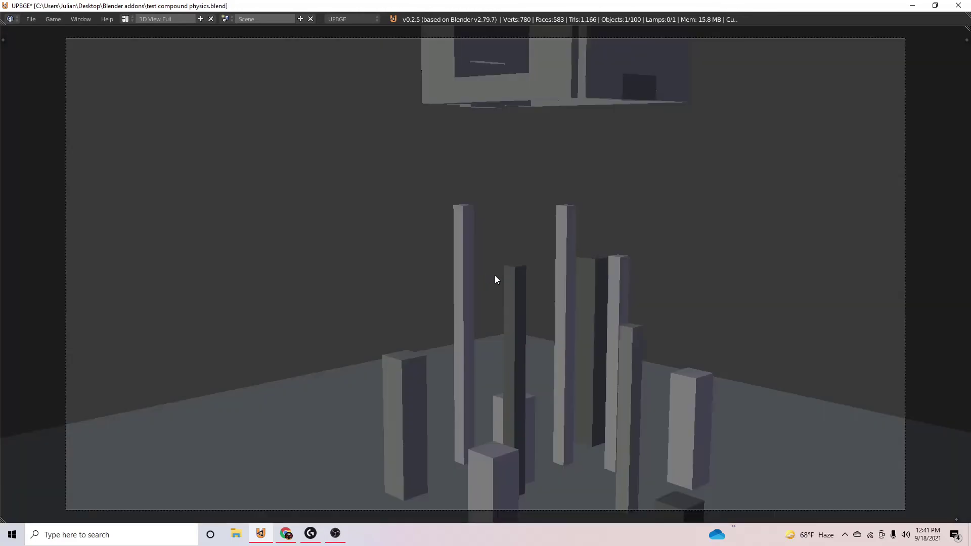
key("p")
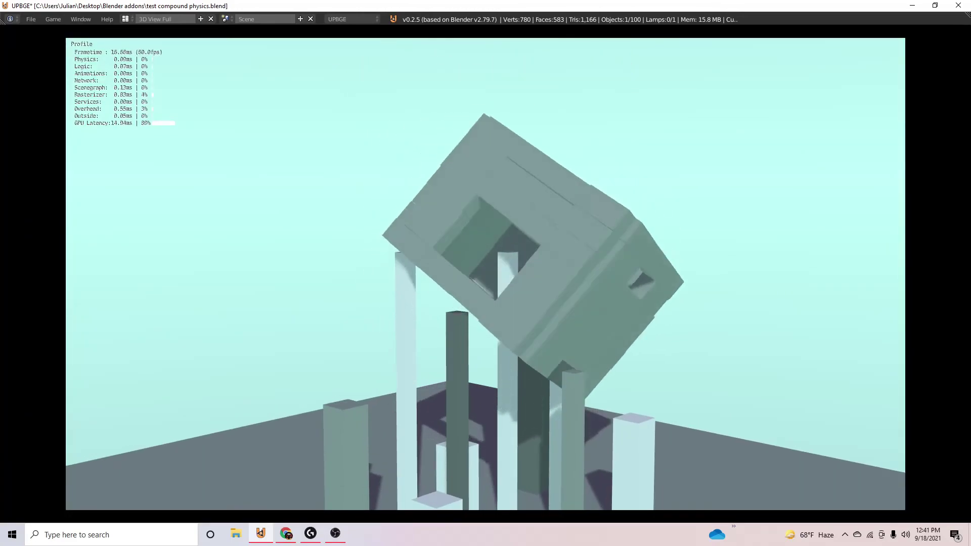